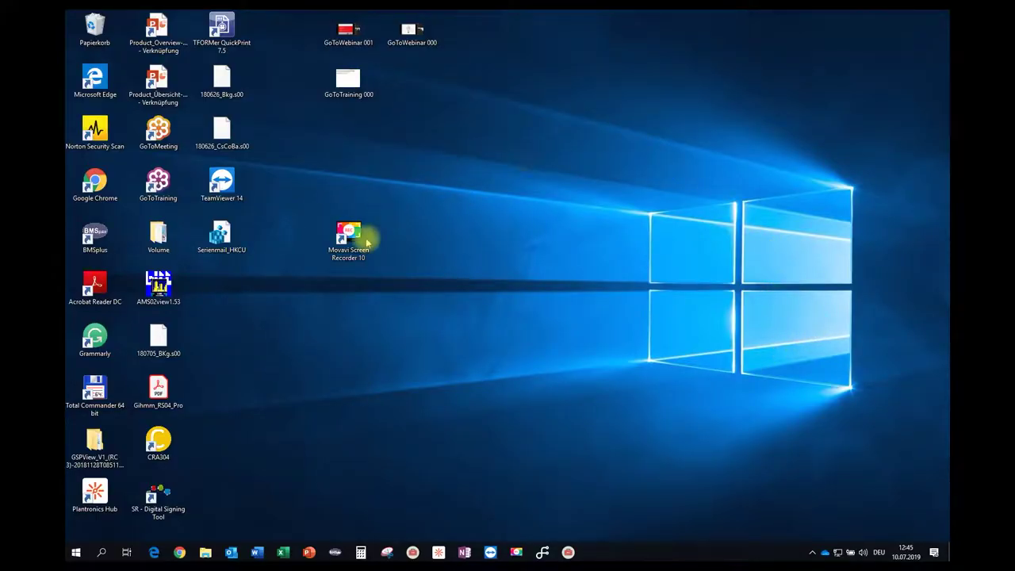
Step: Bring the COMO measurement program up full screen and connect to the probe
click(568, 552)
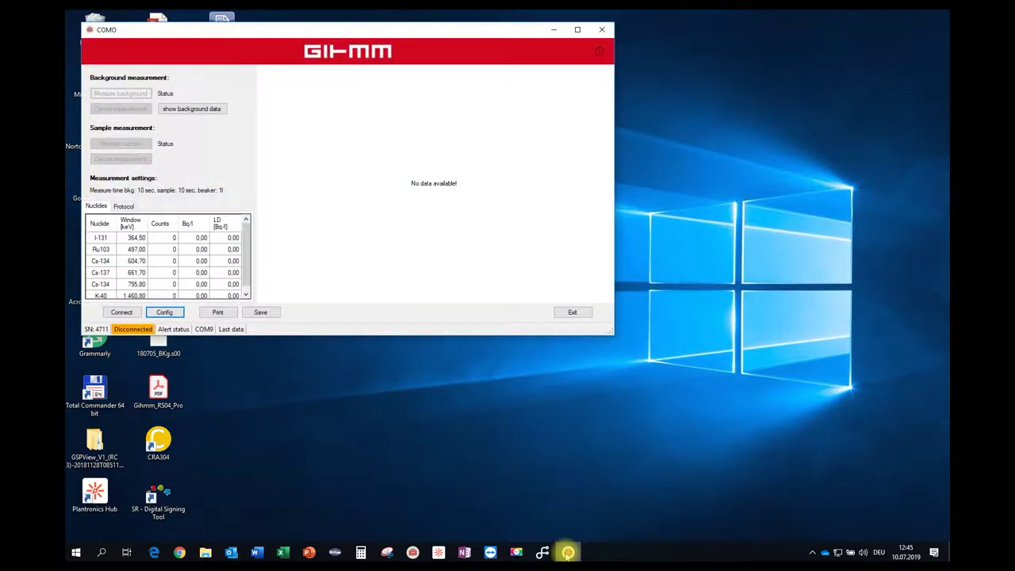
click(577, 30)
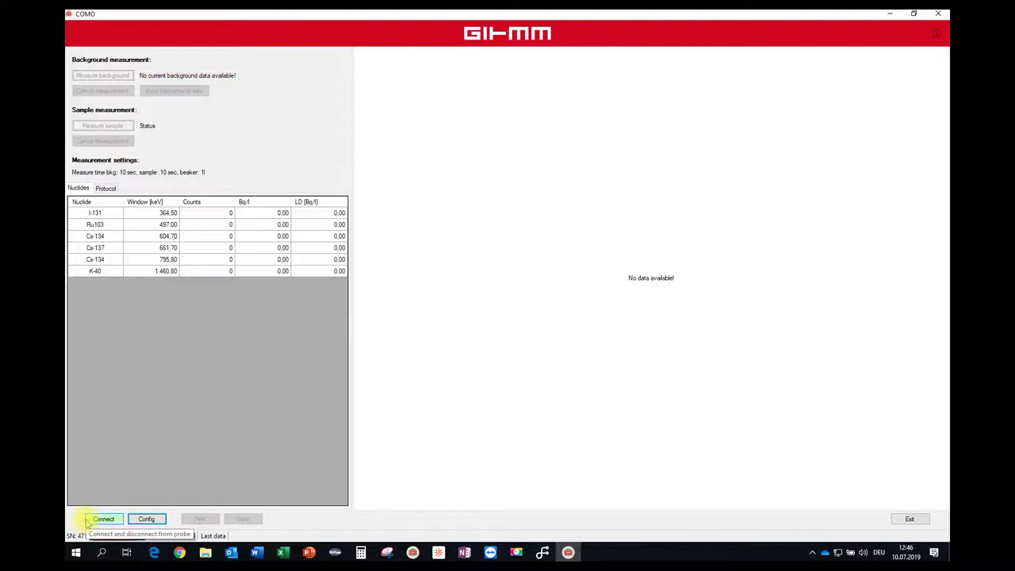
click(87, 522)
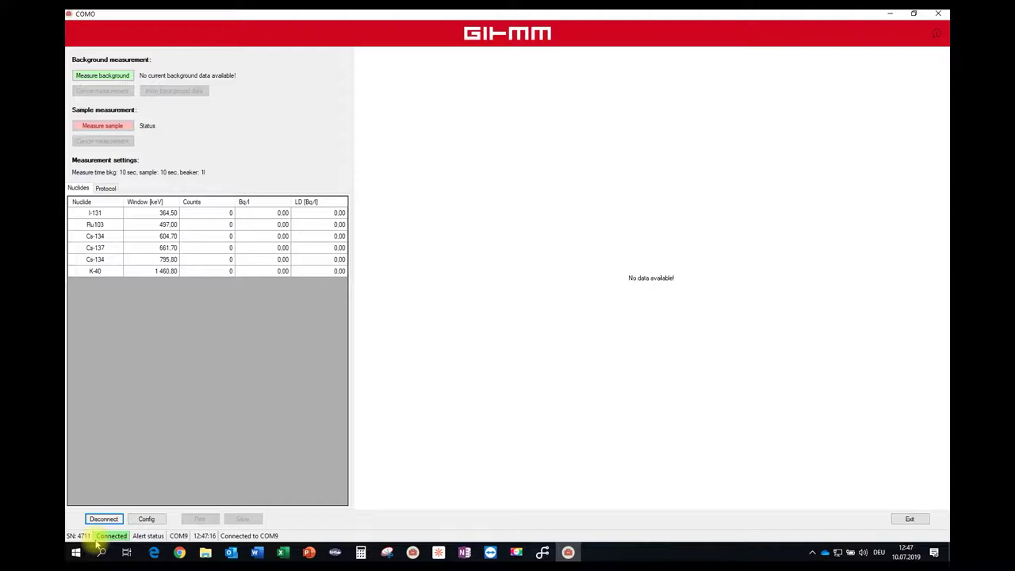
Step: Configure COM9 as the probe port and set the measure duration to 150 s for background and 100 s for sample
click(147, 519)
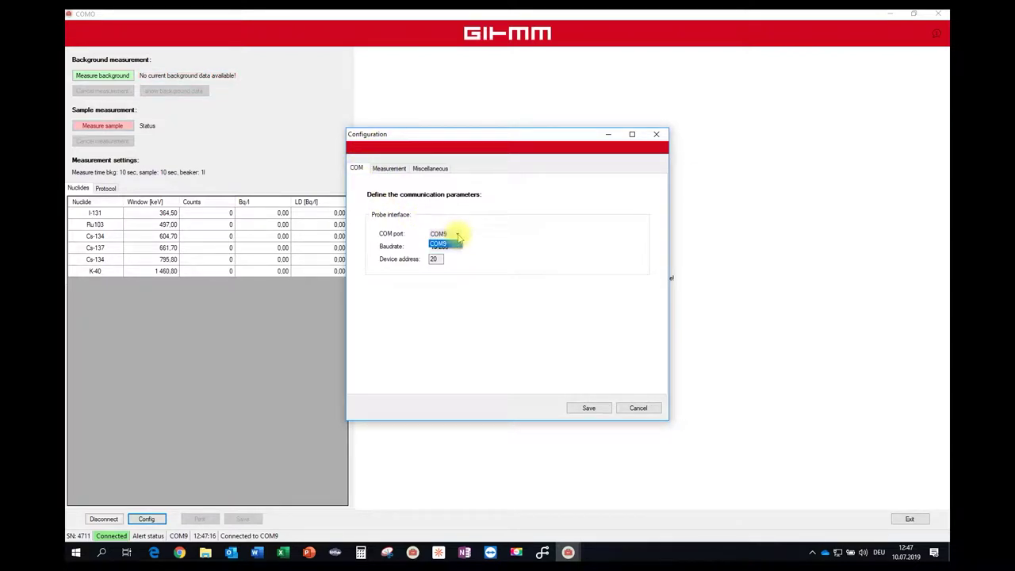
click(457, 245)
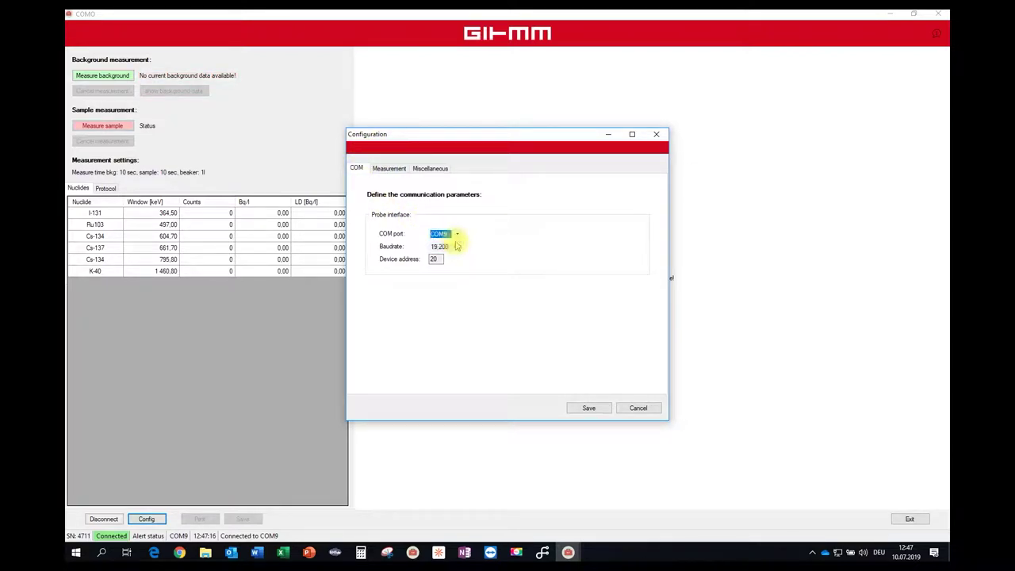
click(391, 169)
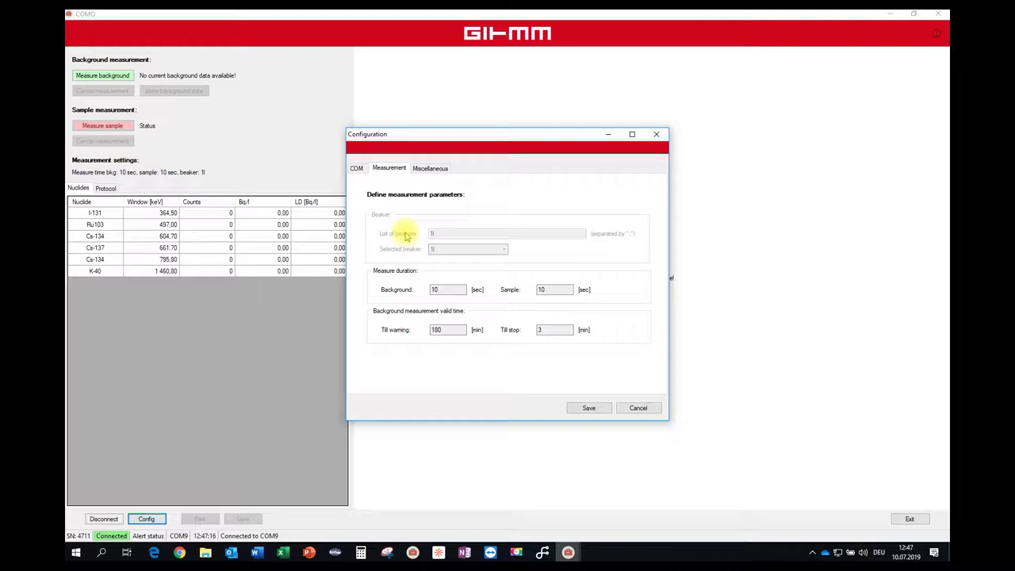
double_click(458, 290)
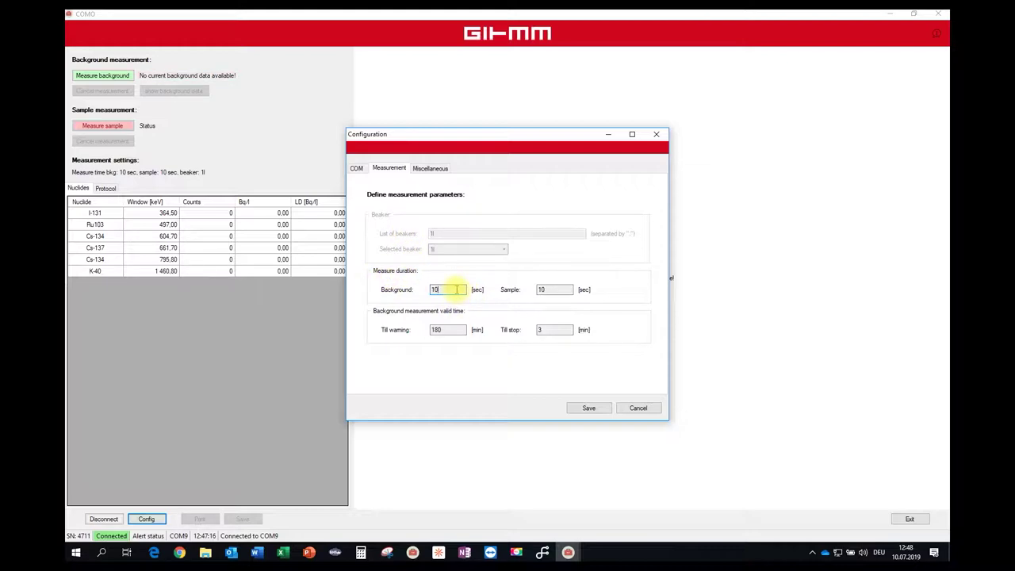
text(1)
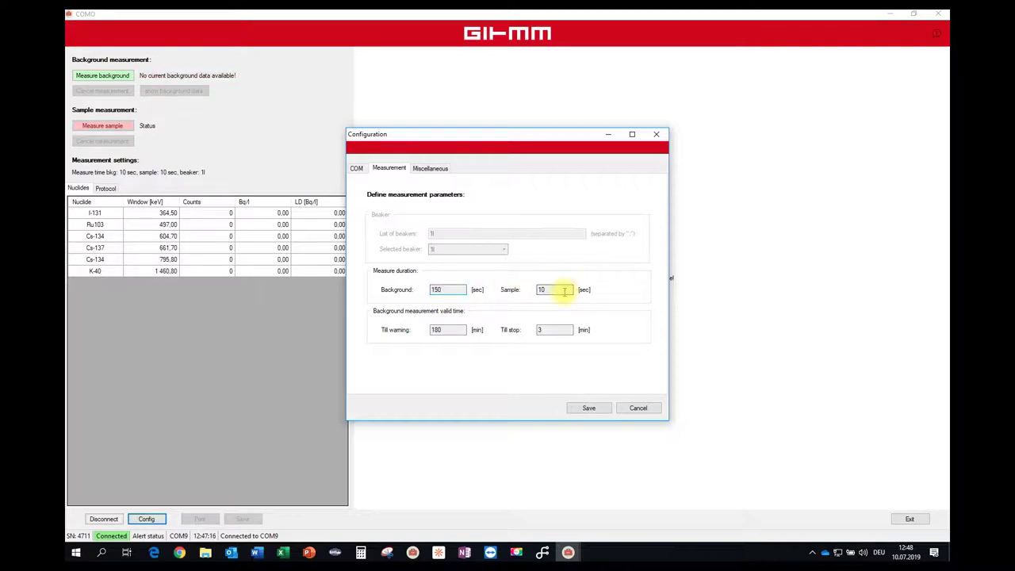
double_click(564, 291)
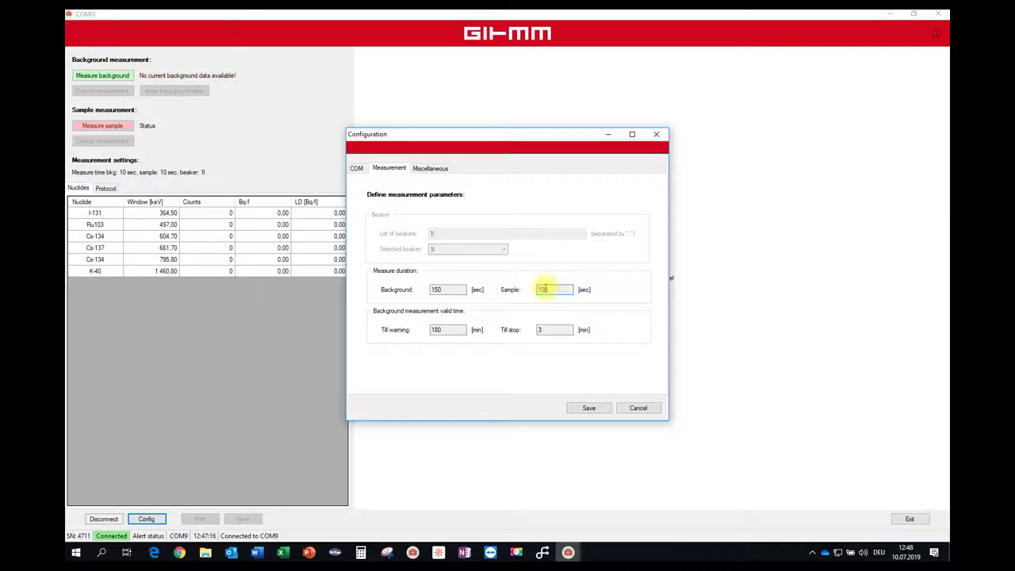
Step: Set the background measurement's valid time till stop to 200 min and save the configuration
double_click(553, 332)
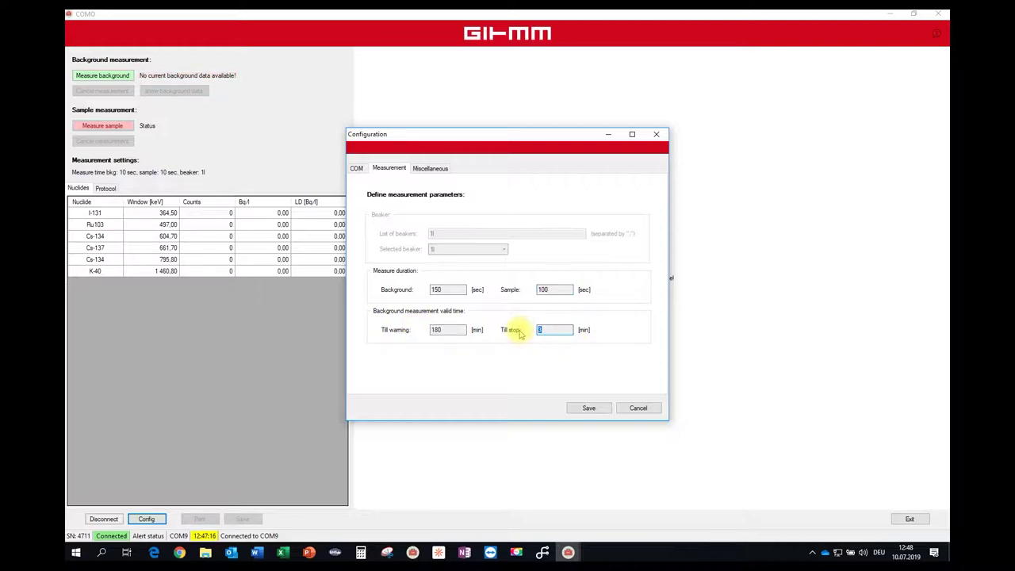
text(200)
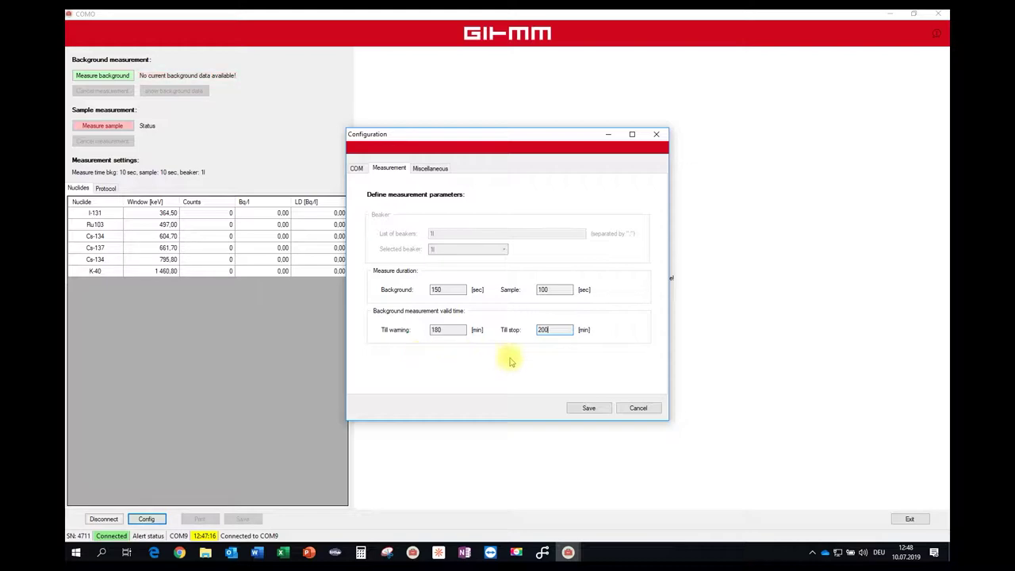
click(585, 408)
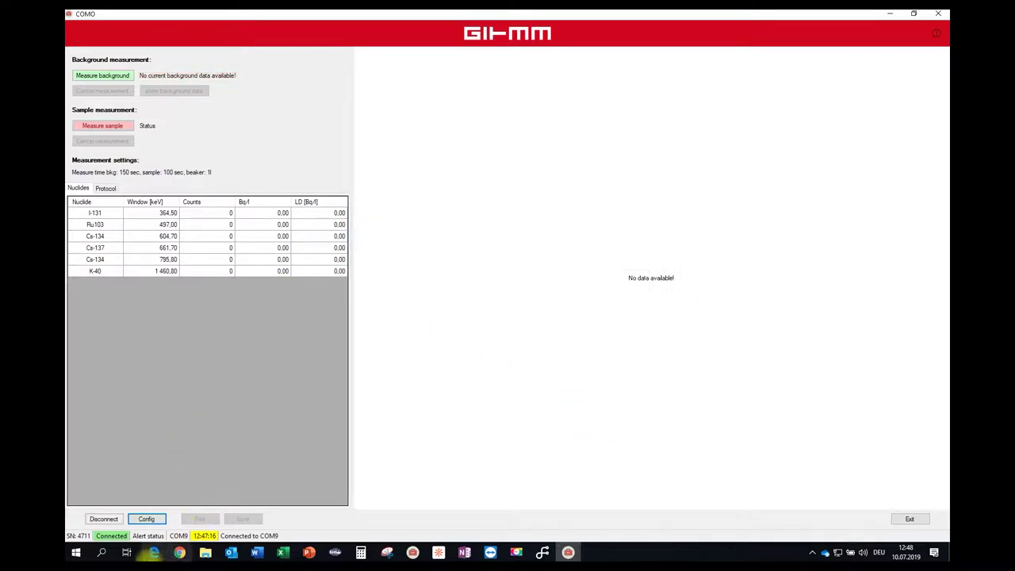
Step: Review the result file's storage folder and basename and the company info in the configuration, and close it by saving
click(146, 518)
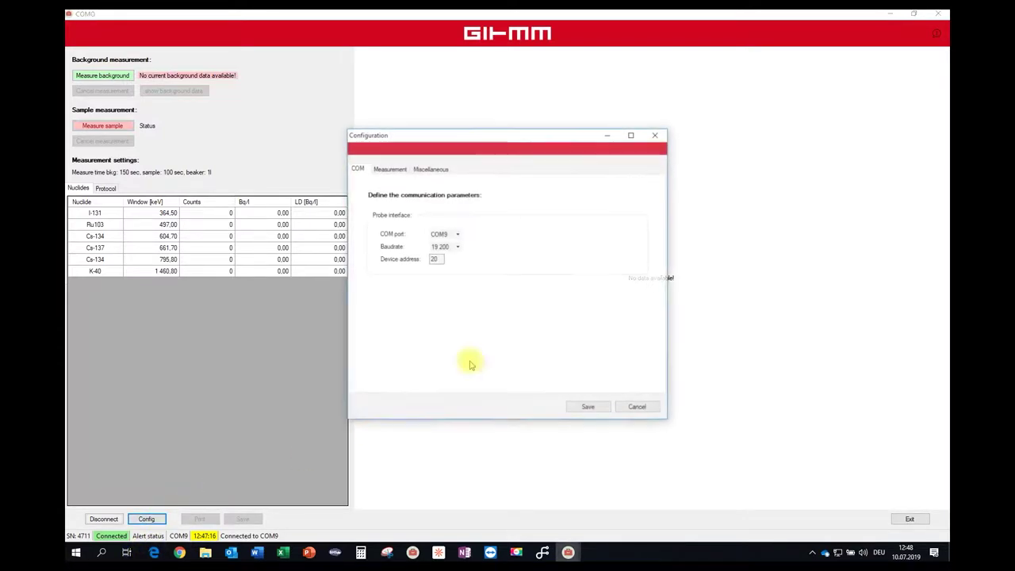
click(439, 169)
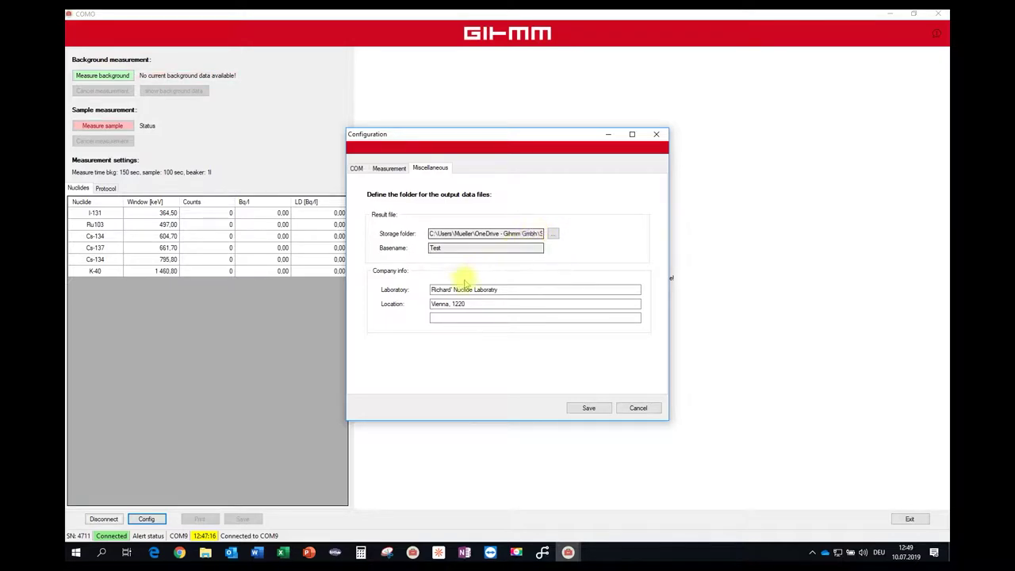
double_click(443, 248)
click(434, 291)
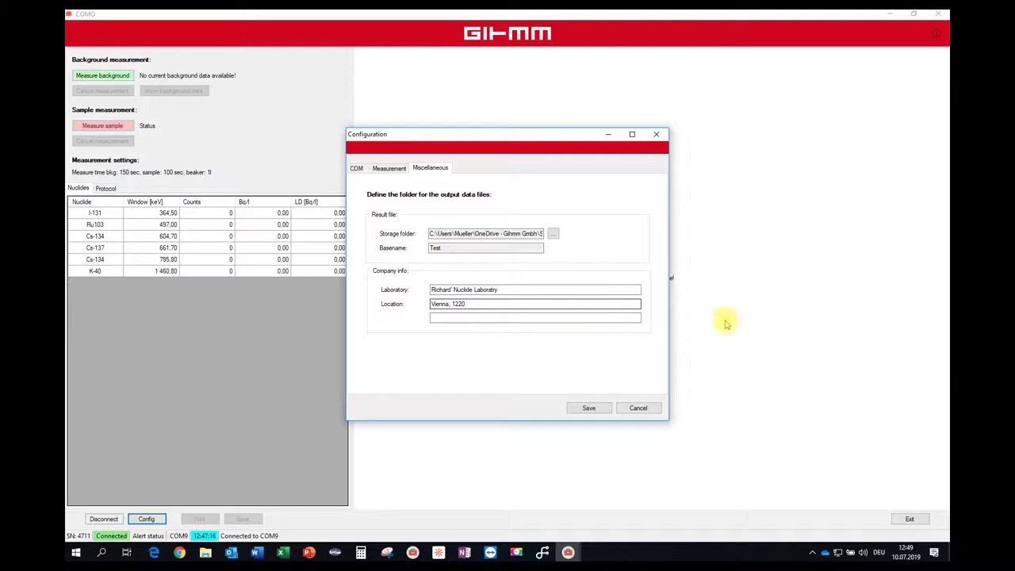
click(602, 409)
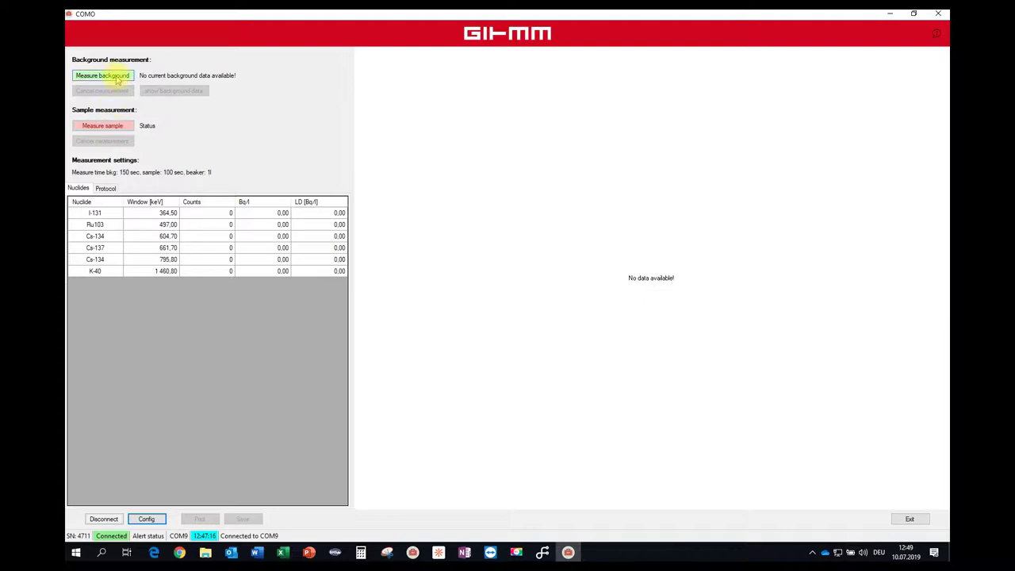
Step: Run the background measurement and display the recorded background spectrum
click(111, 76)
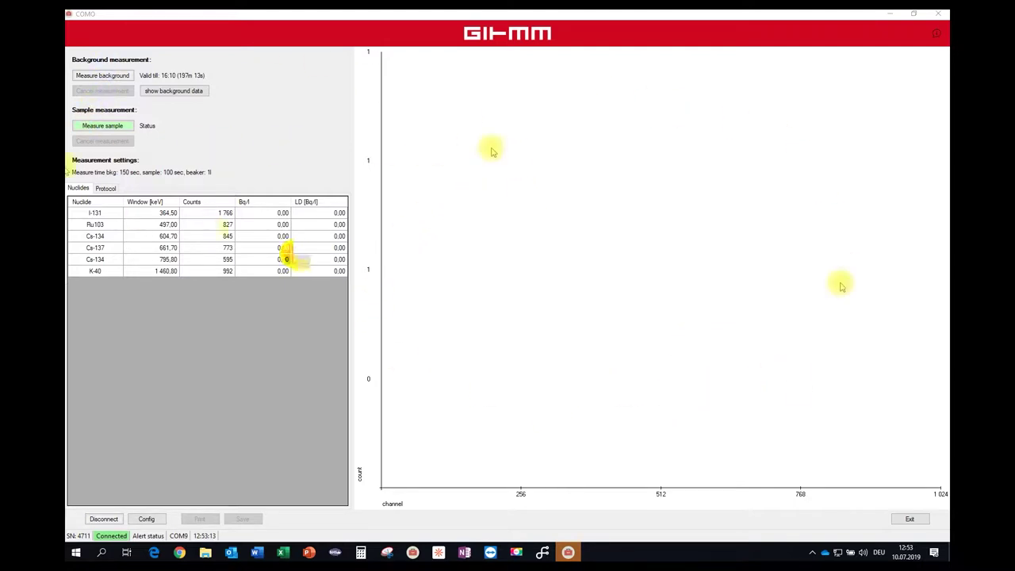
click(178, 96)
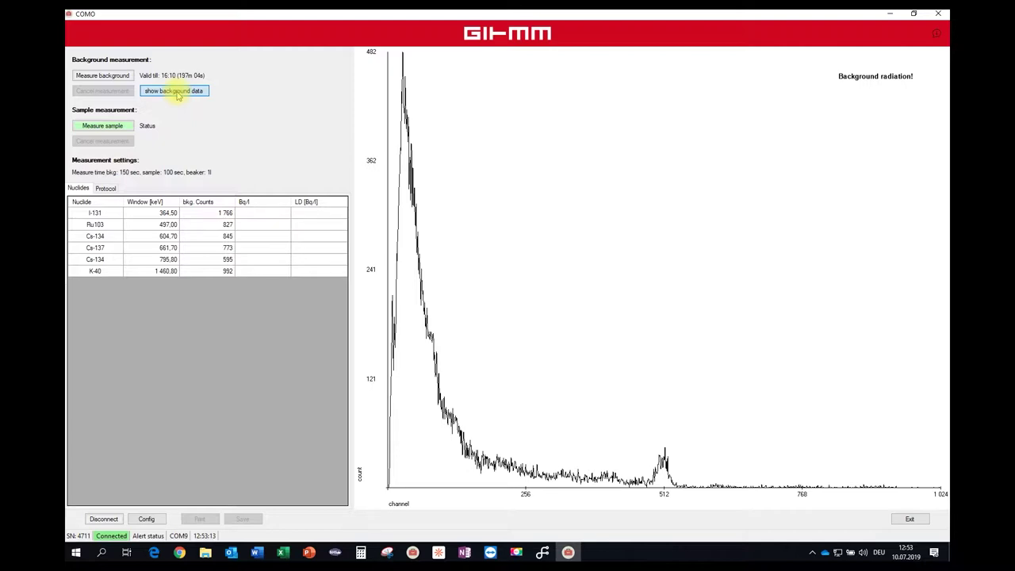
Step: Leave the background data view and run the sample measurement, checking its protocol before returning to the nuclide table
click(175, 94)
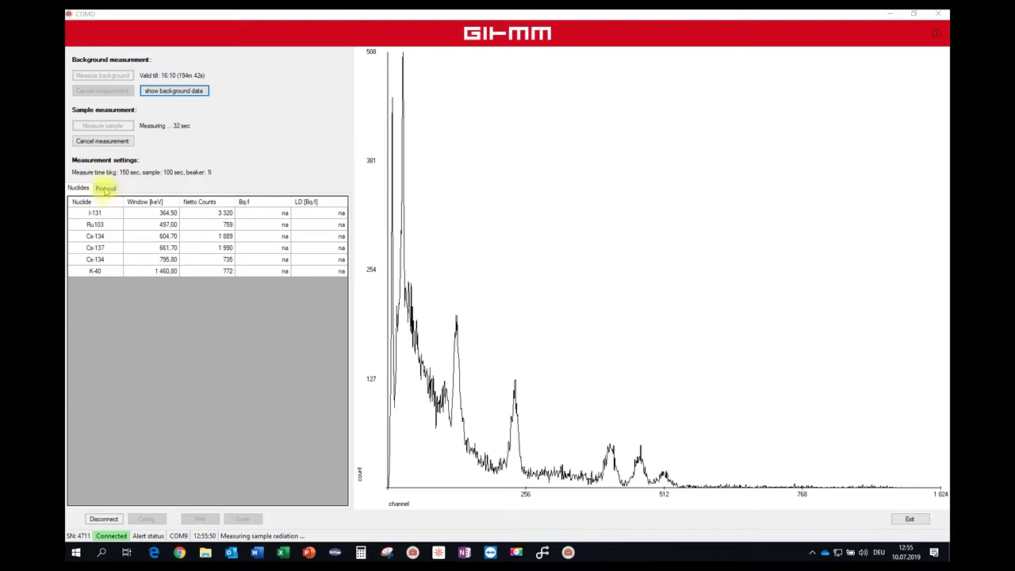
click(105, 188)
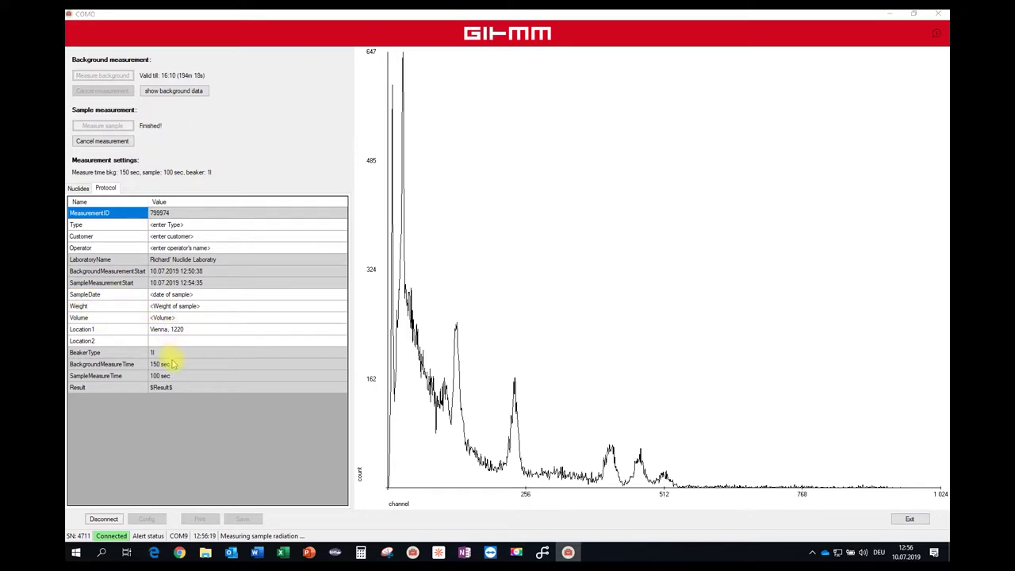
click(76, 189)
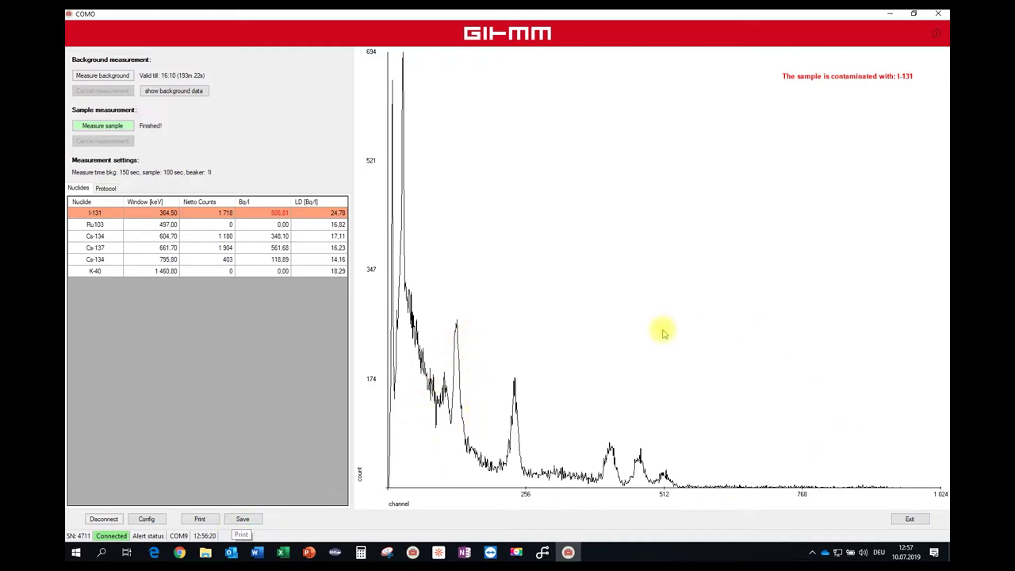
Step: Print the sample measurement report with Microsoft Print to PDF as 799974 in the Messungen folder, and close the preview
click(200, 519)
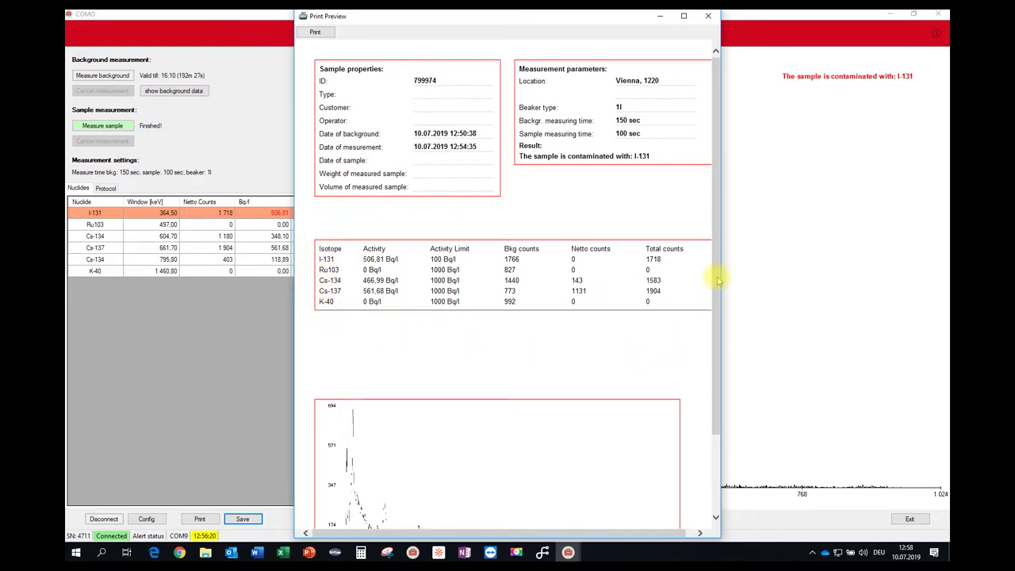
scroll(357, 323, down, 2)
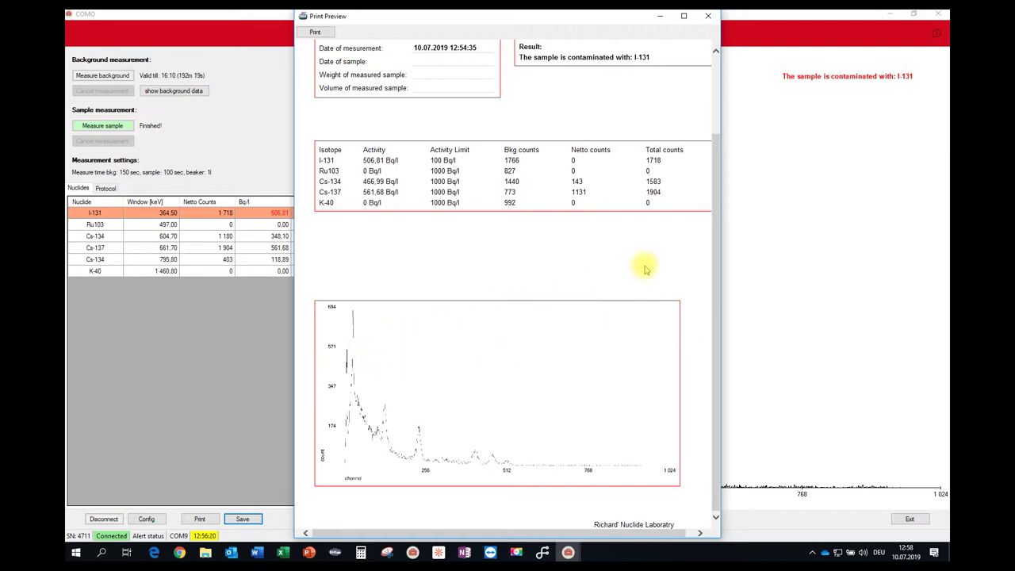
click(317, 35)
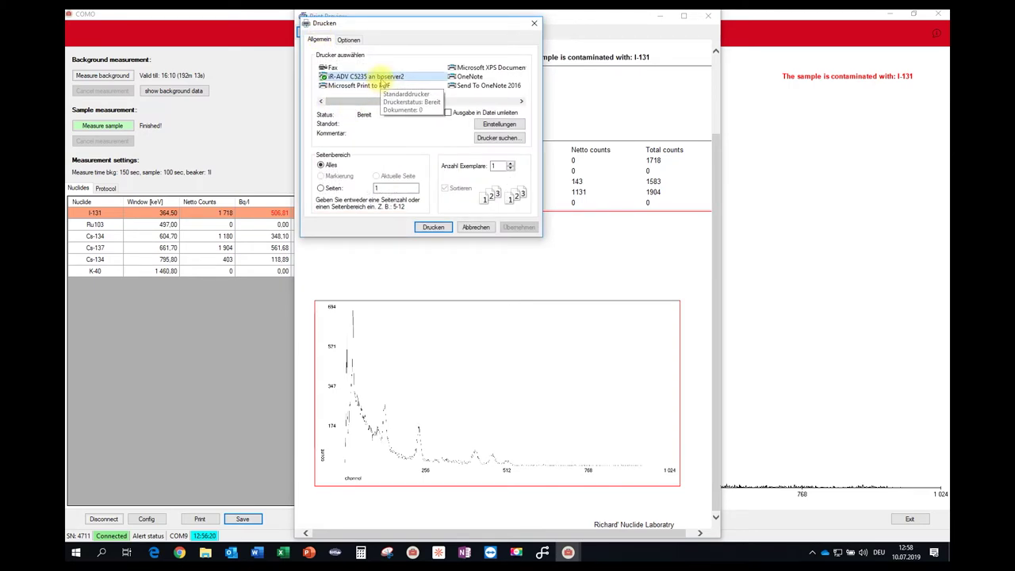
click(353, 86)
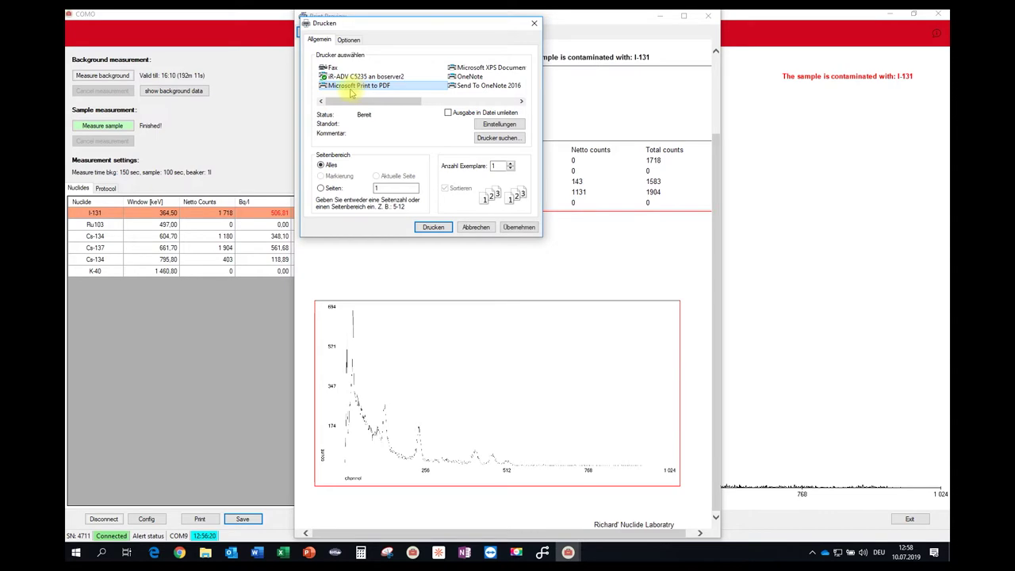
click(432, 228)
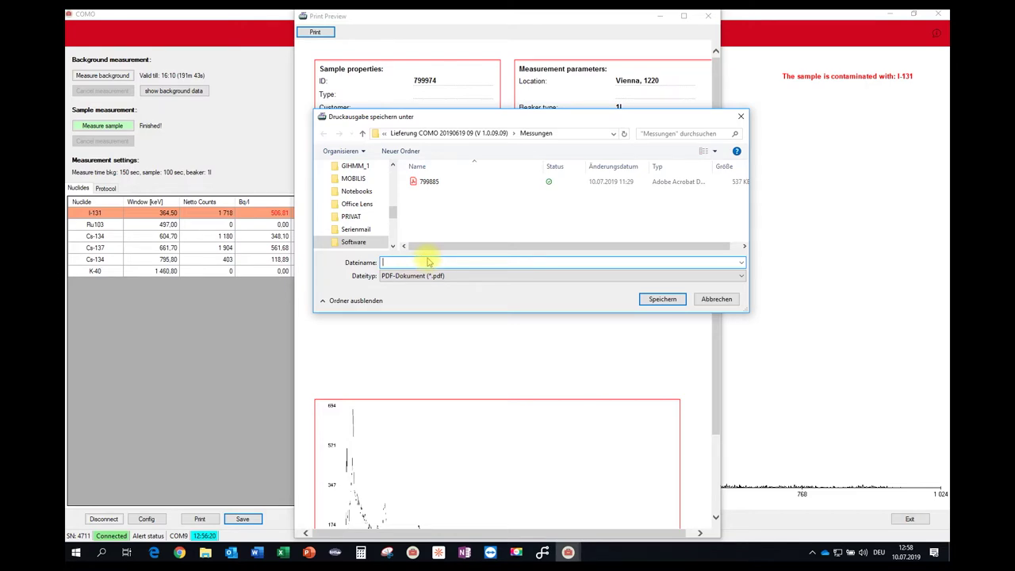
text(799974)
click(658, 300)
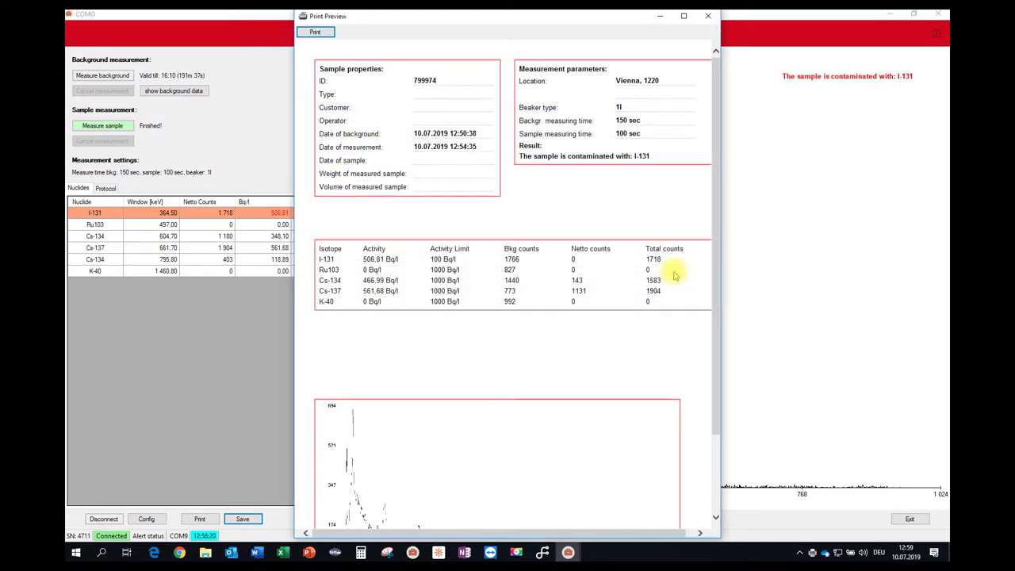
click(708, 16)
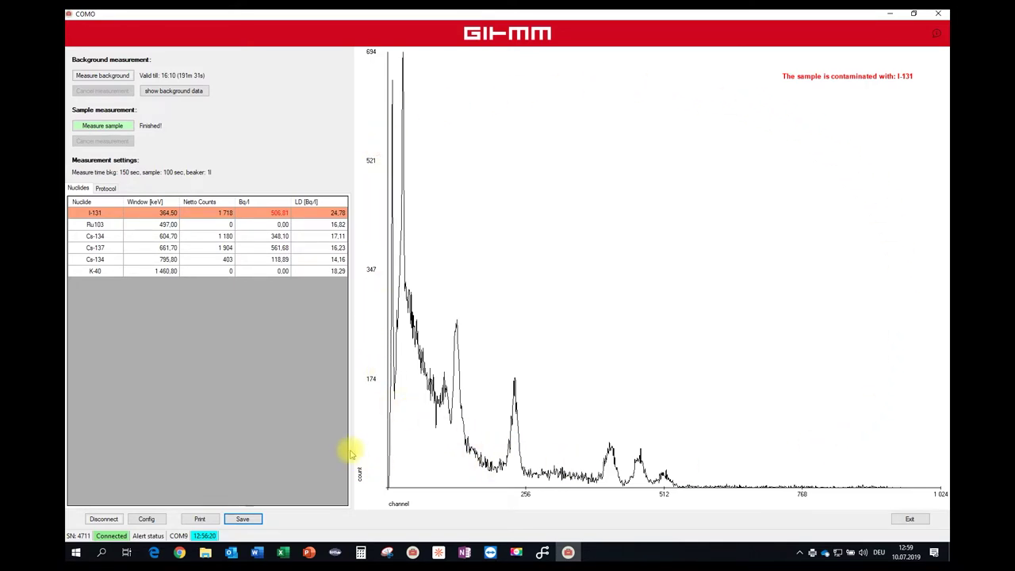
Step: Save the sample measurement data to the configured storage folder and acknowledge the message
click(240, 519)
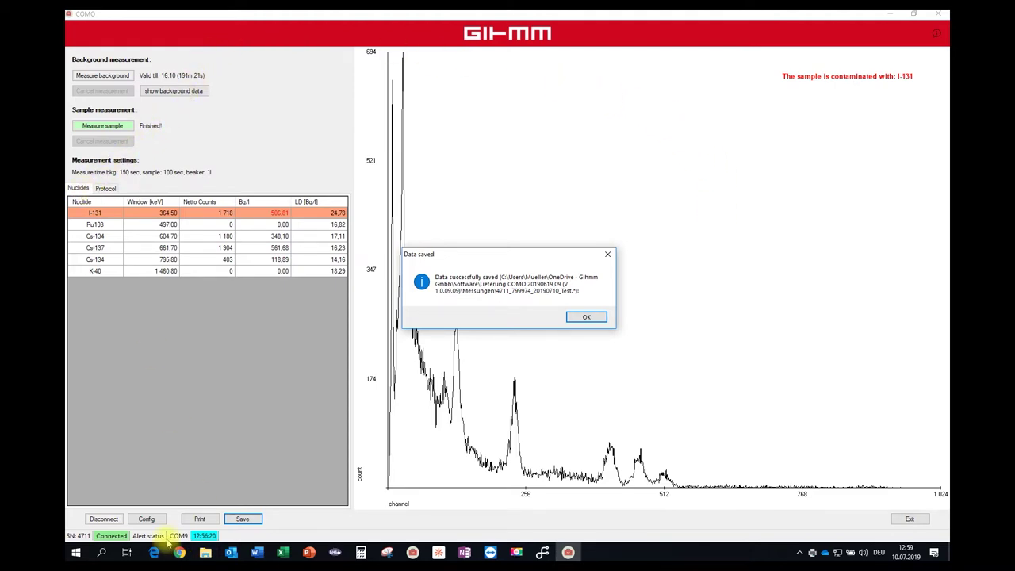
click(588, 318)
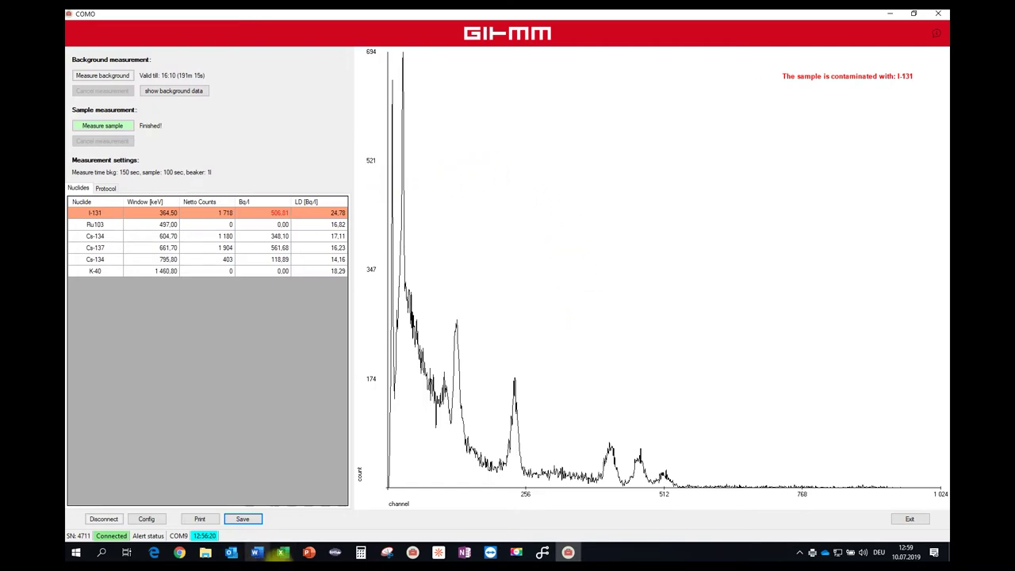
Step: Switch to File Explorer and open the 799974 PDF report from Messungen, review its tables and spectrum, and close it
click(205, 553)
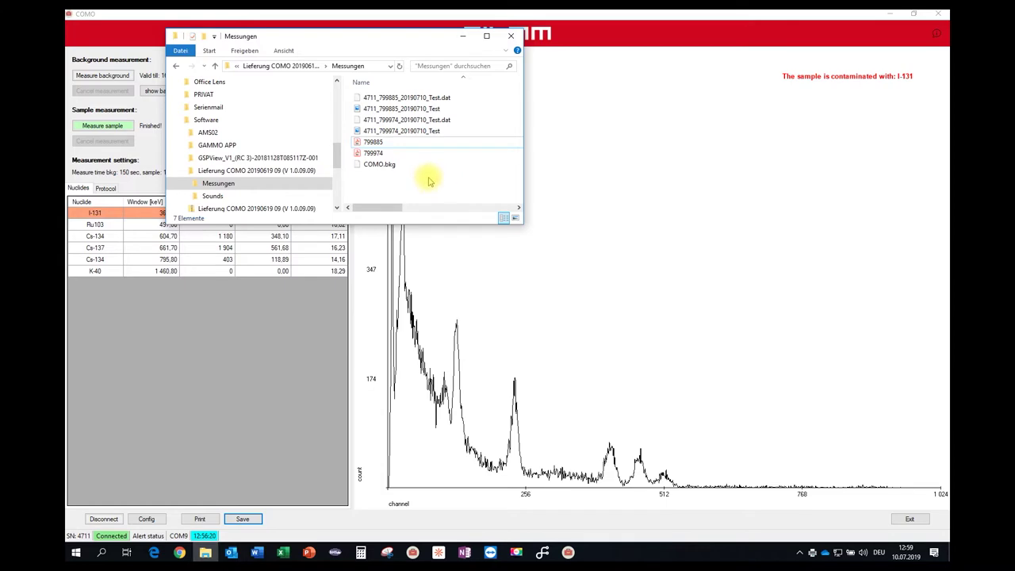
double_click(378, 153)
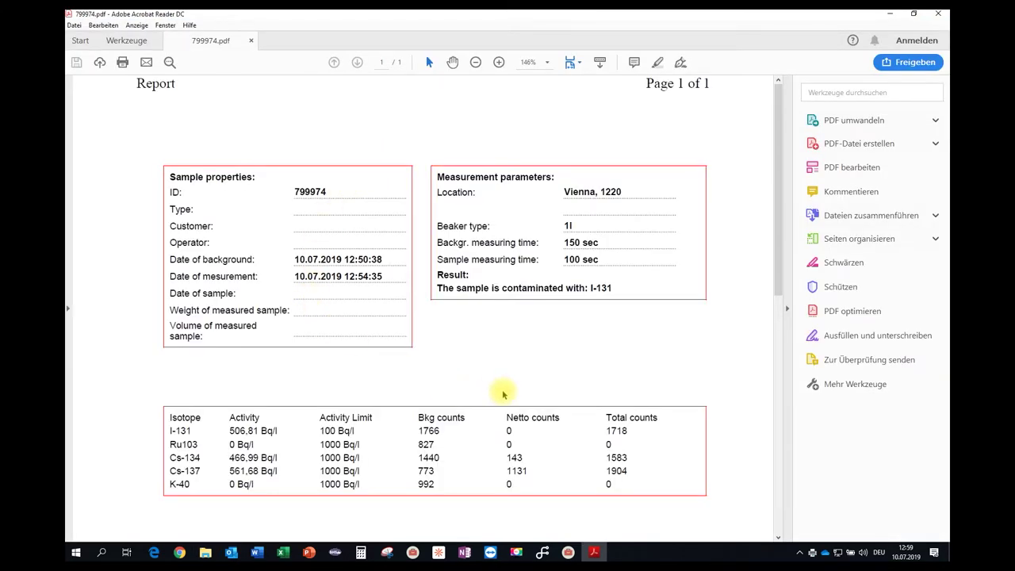
scroll(503, 389, down, 5)
scroll(502, 390, down, 3)
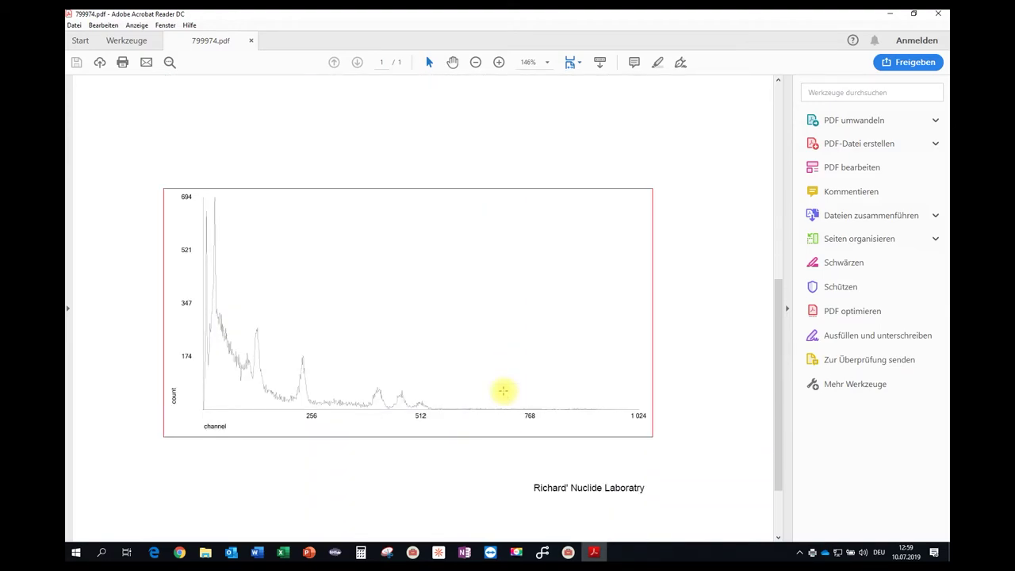
scroll(503, 392, up, 5)
scroll(503, 394, up, 3)
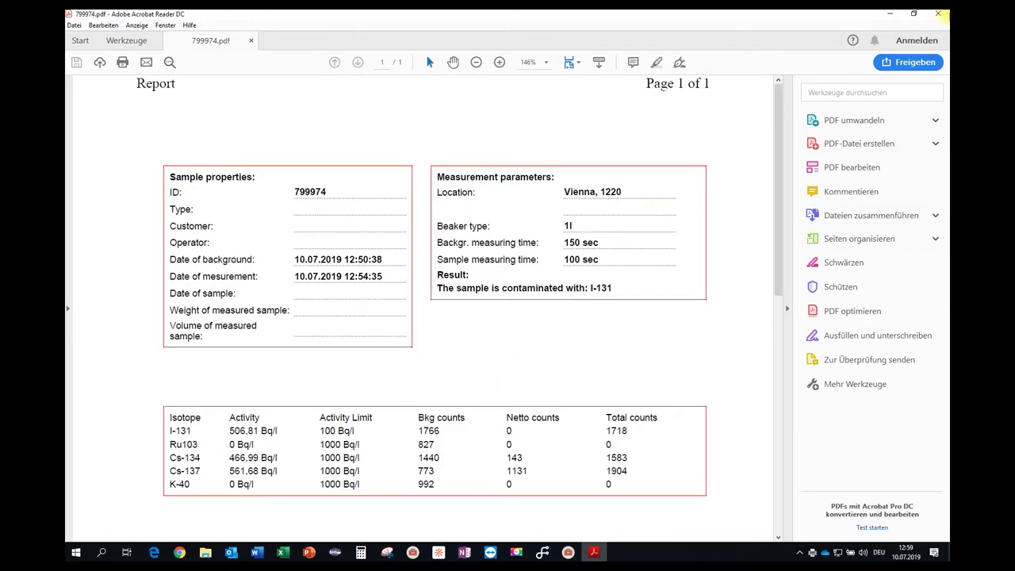
click(938, 13)
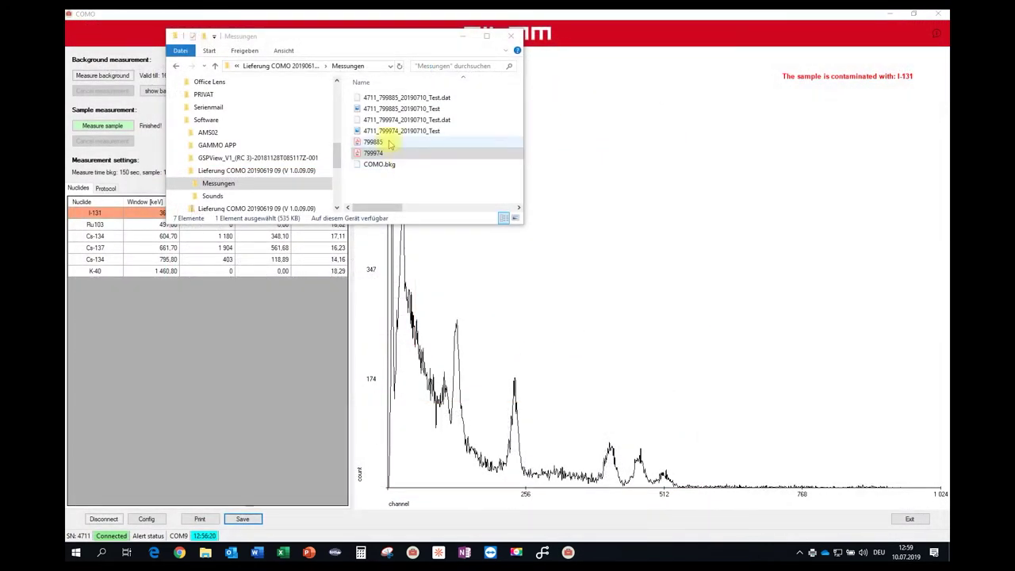
Step: View the spectrum image 4711_799974_20190710_Test, then close it and the Messungen folder window
click(389, 133)
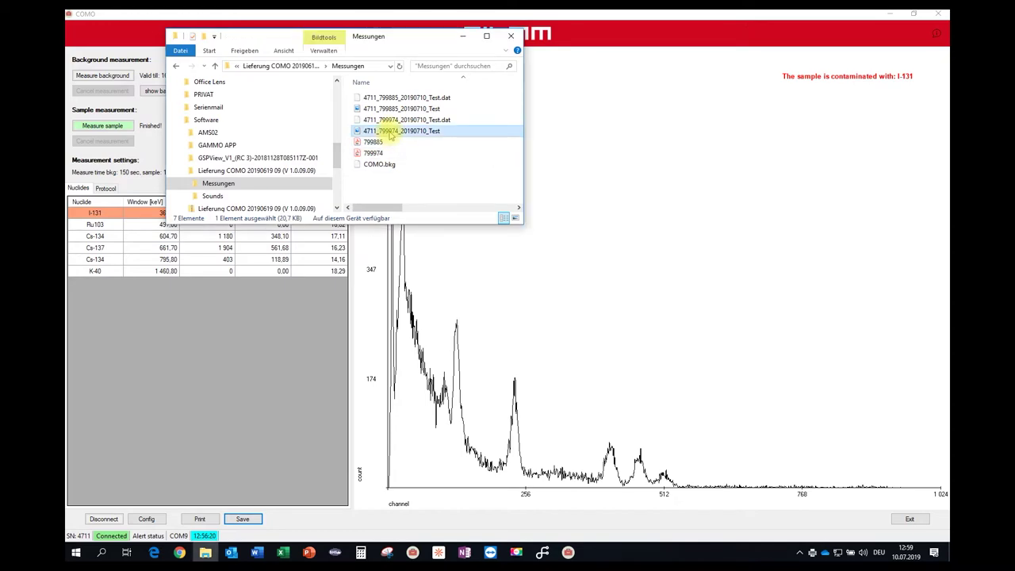
double_click(389, 133)
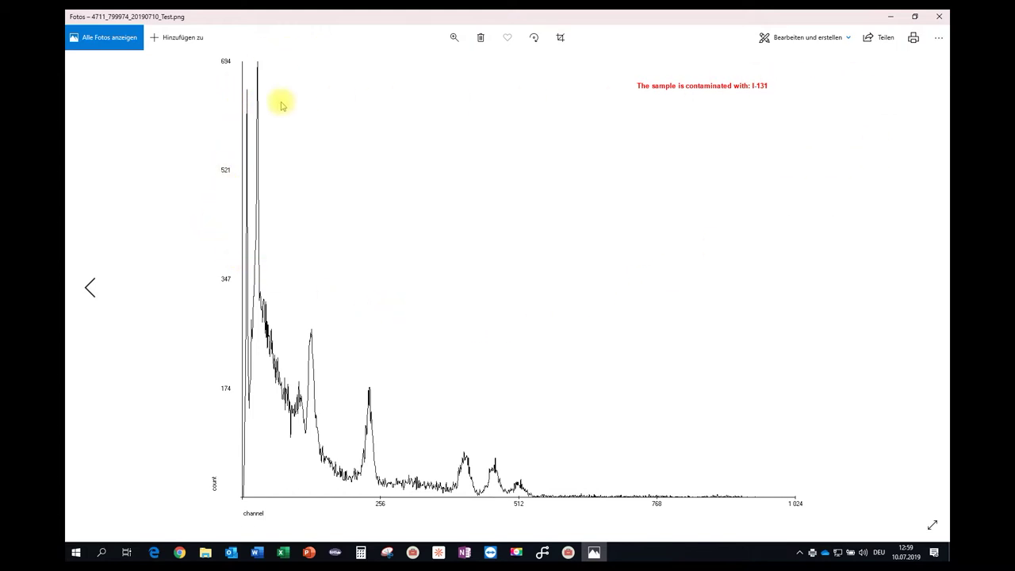
click(938, 18)
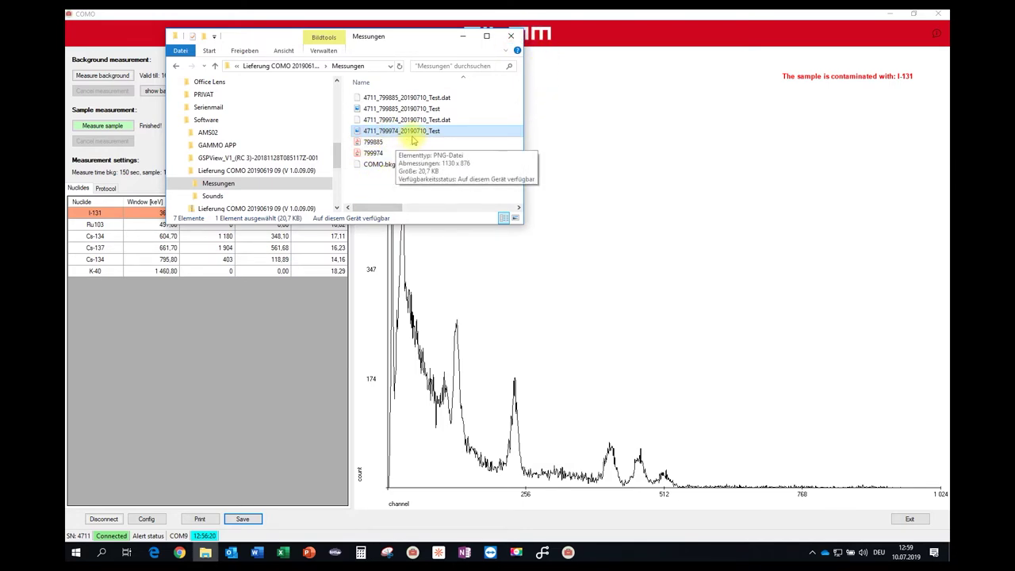
click(512, 36)
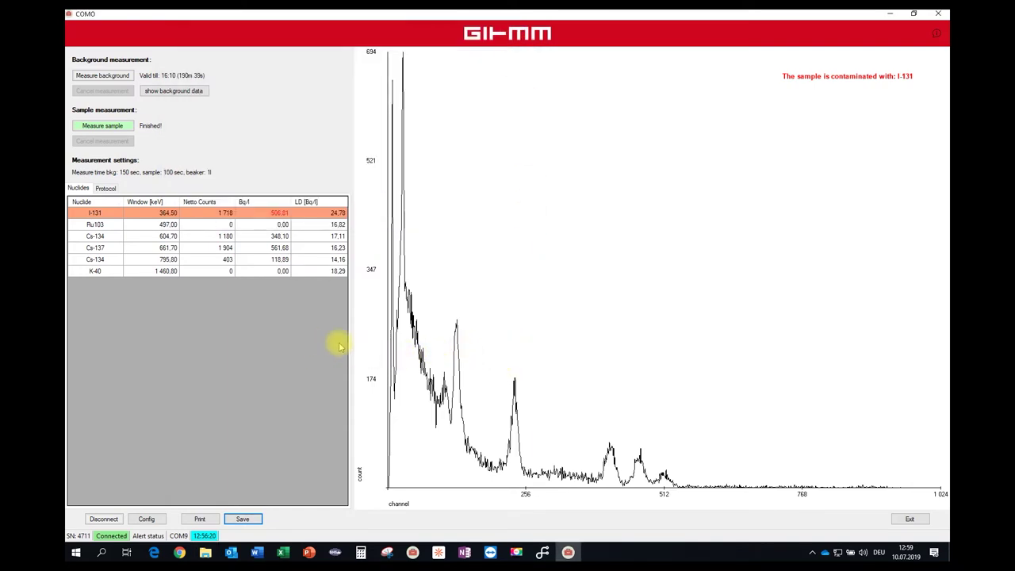